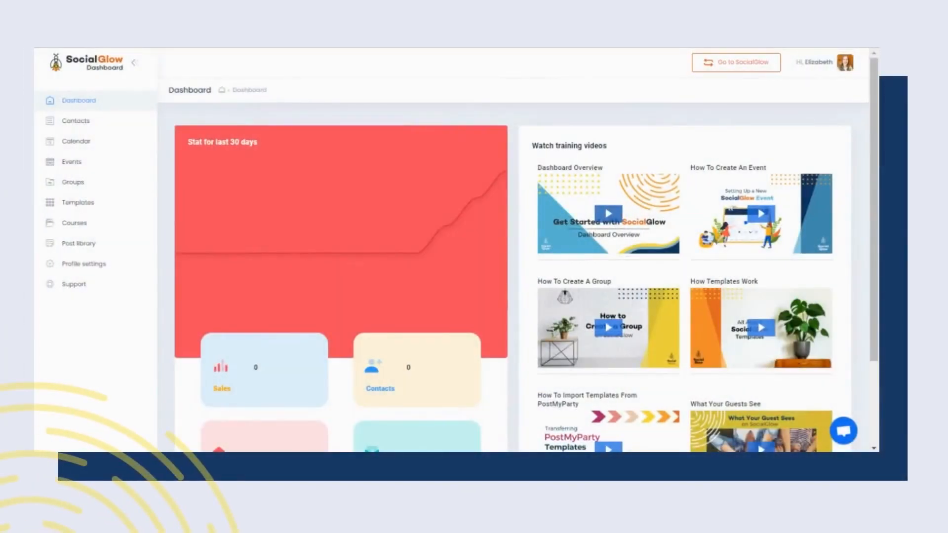
# Create a course named "Benefits of Reading" with a description of reading as more than cheap entertainment and its benefits for well-being
pyautogui.click(115, 229)
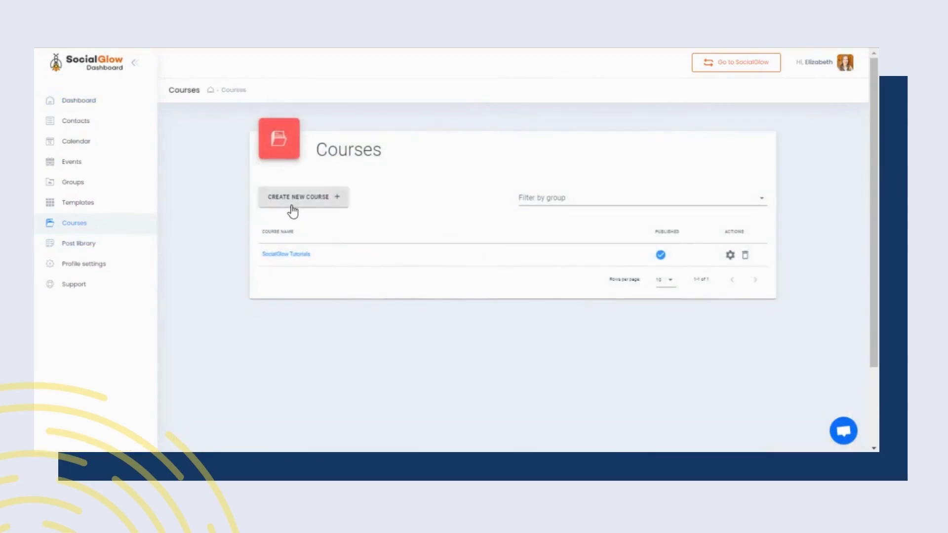
pyautogui.click(293, 211)
pyautogui.click(251, 222)
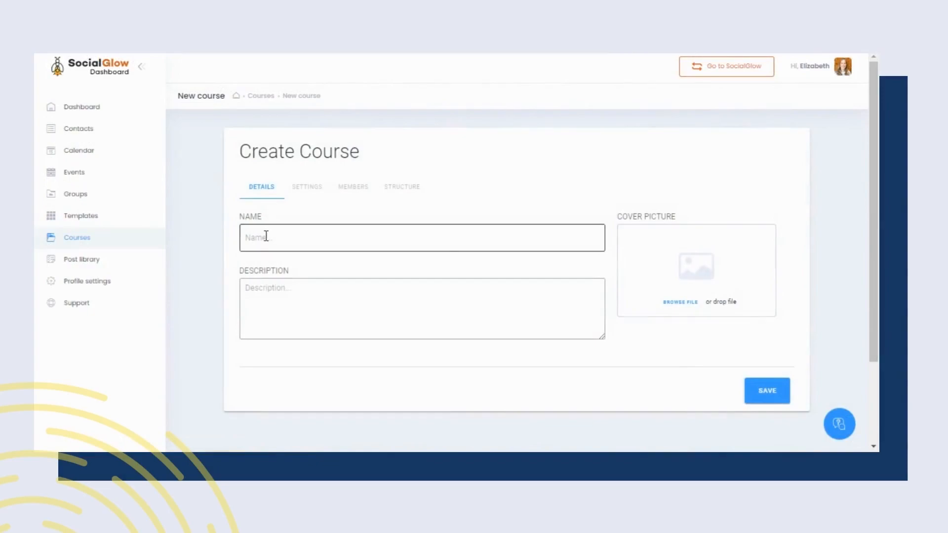
pyautogui.write('Benef')
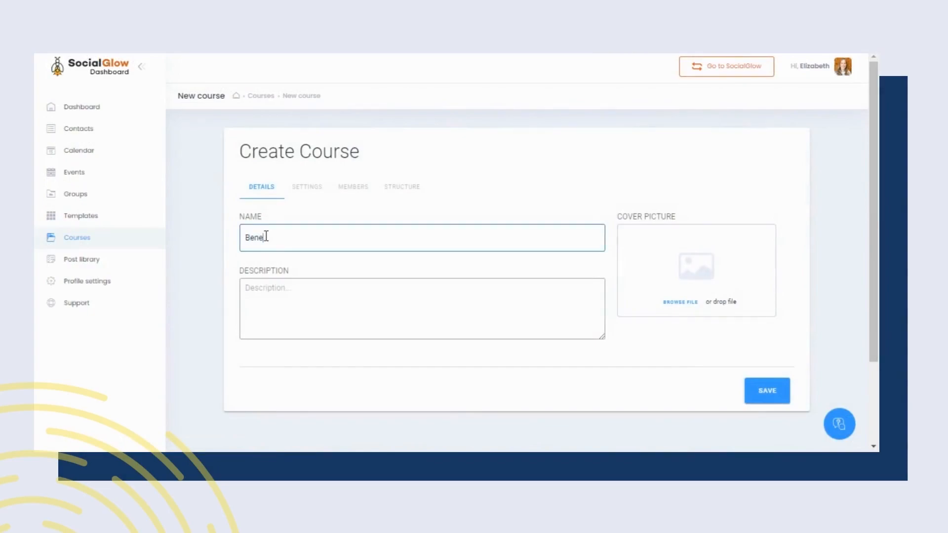
pyautogui.write('its of Reading')
pyautogui.click(274, 296)
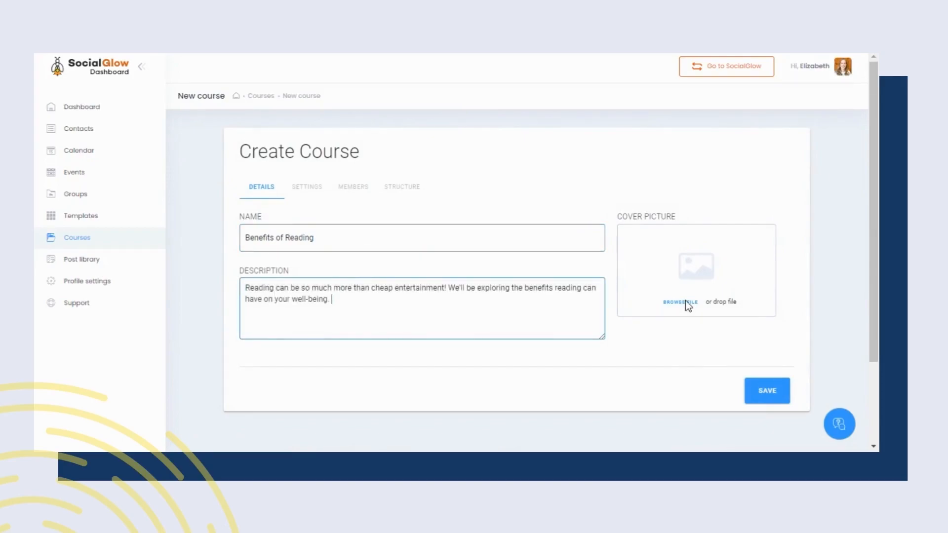
# Upload the "Book Course cover photo" image as the course's cover picture and save the course details
pyautogui.click(686, 303)
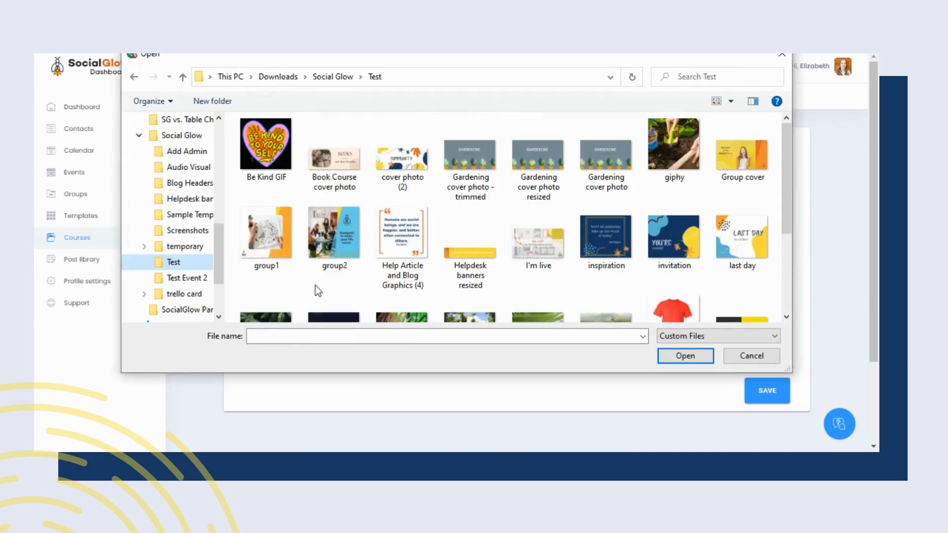
pyautogui.click(339, 156)
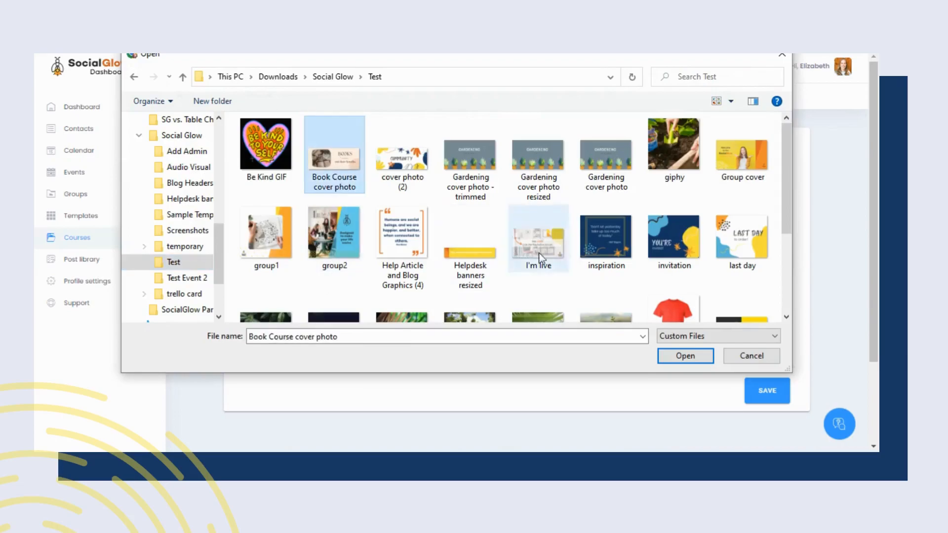
pyautogui.click(697, 352)
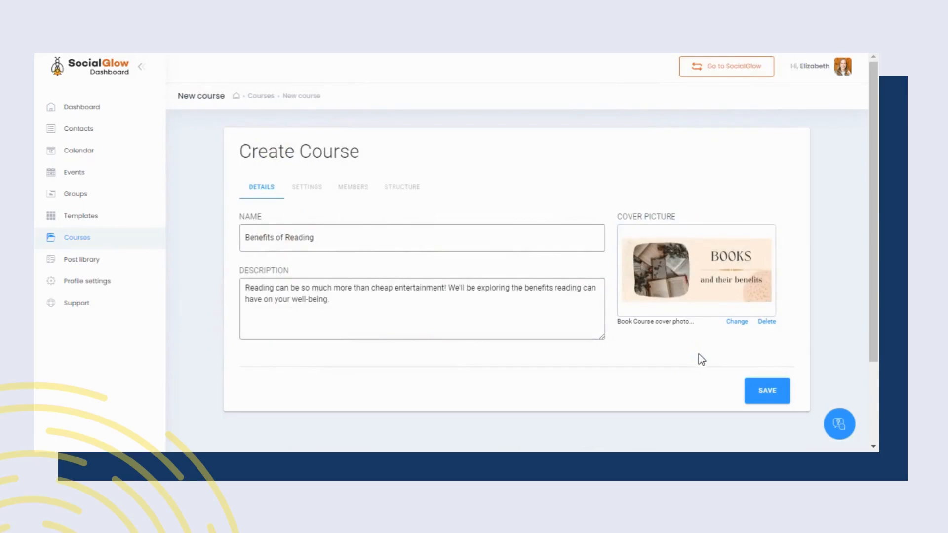
pyautogui.click(753, 401)
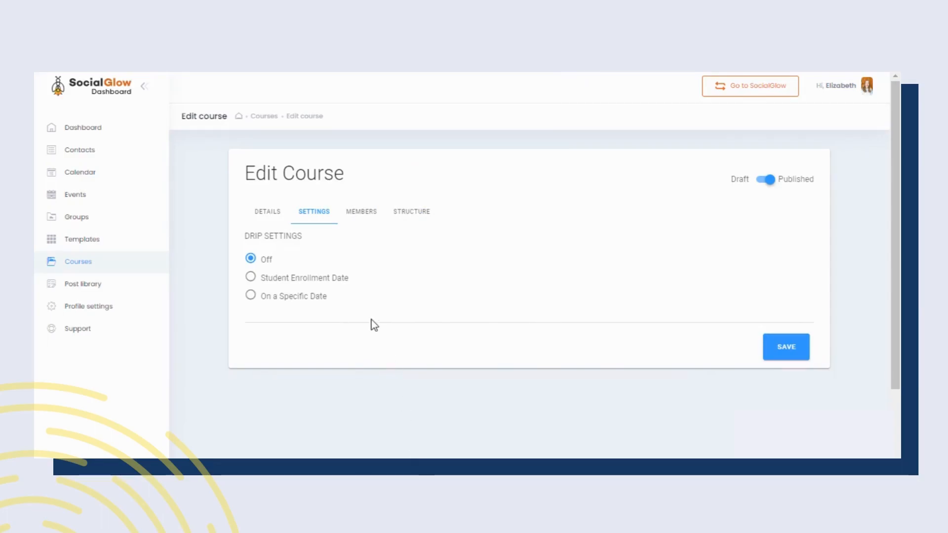
# Save the course's drip setting as Student Enrollment Date, check its group selection, and toggle showing the course to specific members
pyautogui.click(251, 277)
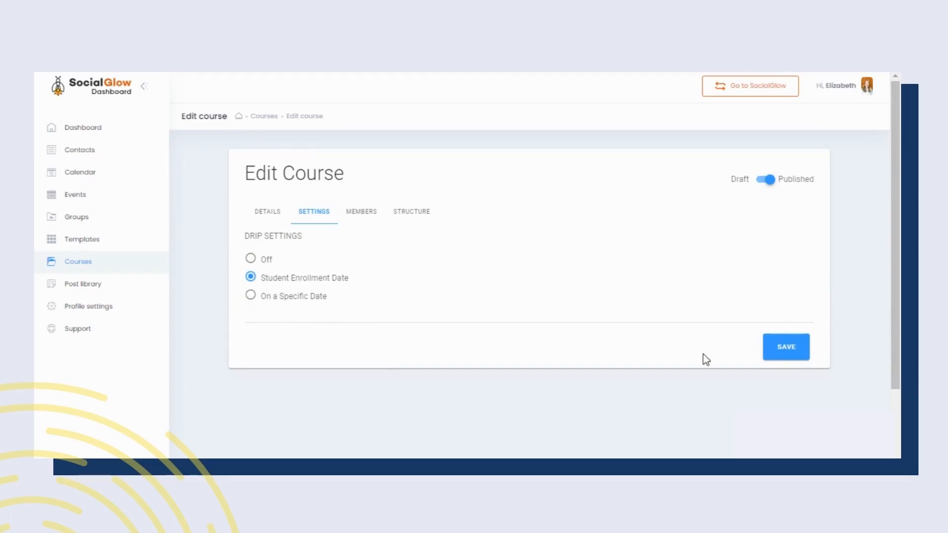
pyautogui.click(784, 355)
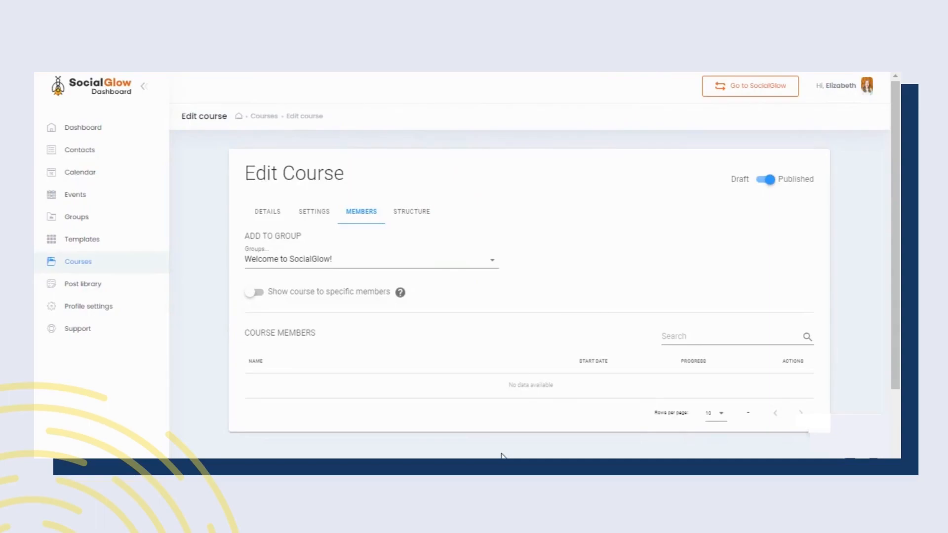
pyautogui.click(493, 260)
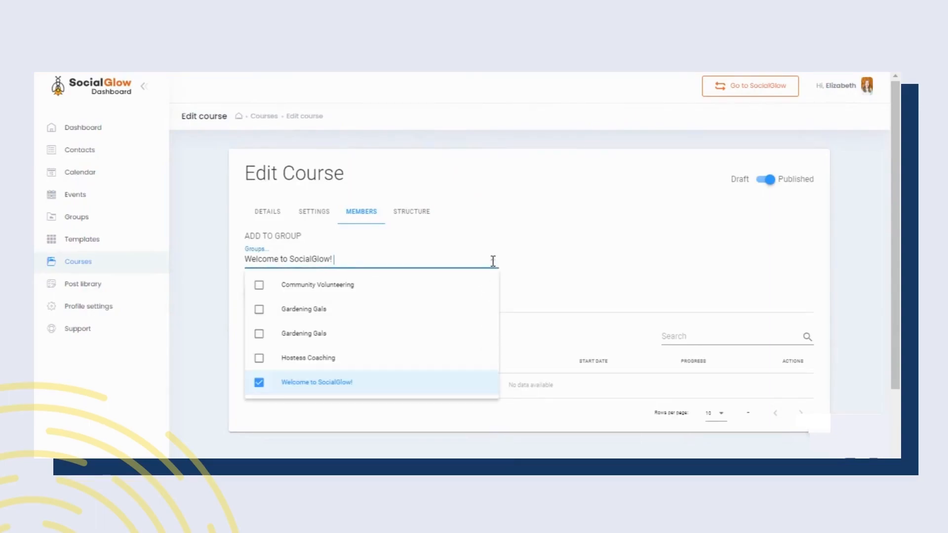
pyautogui.click(493, 260)
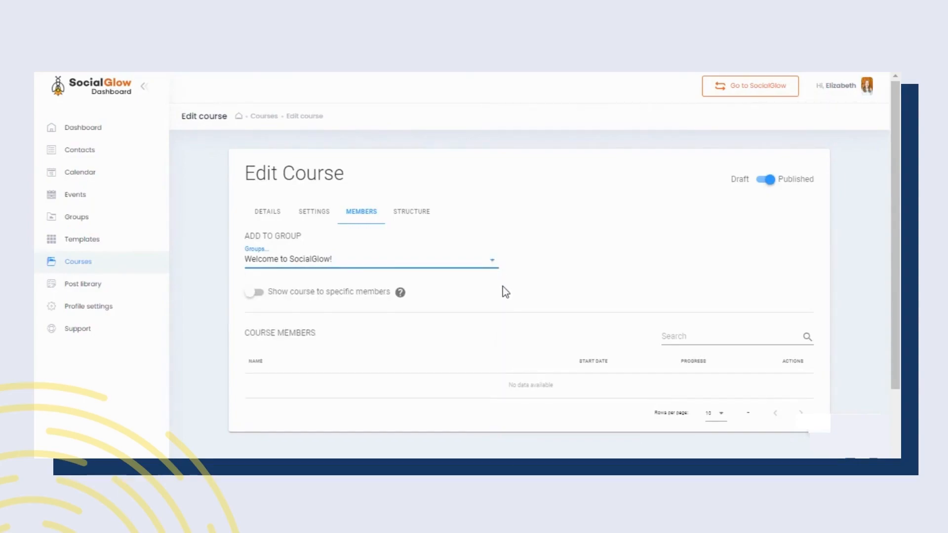
pyautogui.click(257, 296)
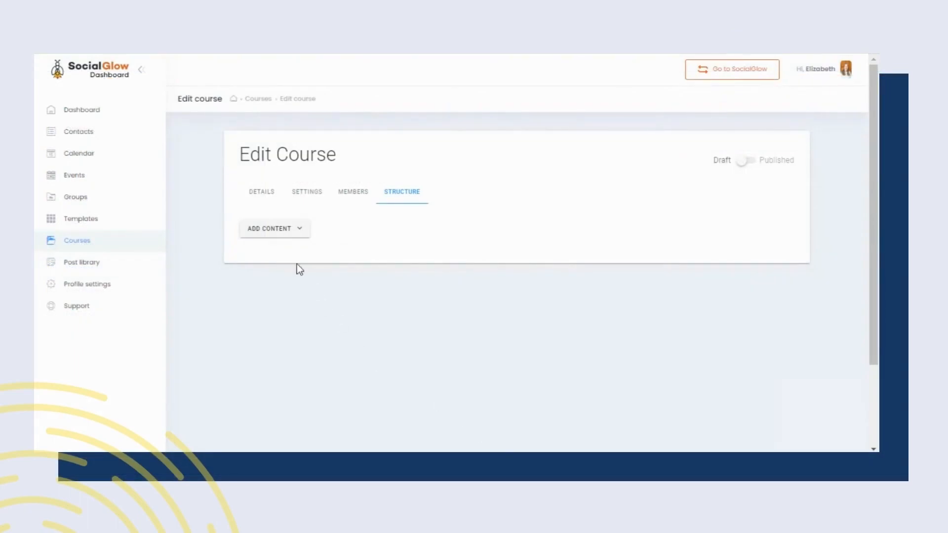
# Add a chapter named "Educational Benefits" to the course structure
pyautogui.click(292, 234)
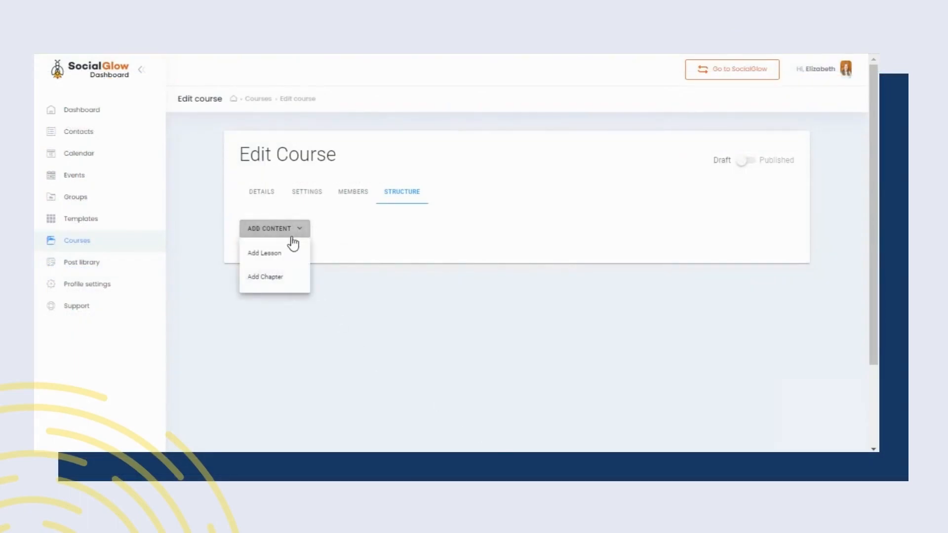
pyautogui.click(295, 282)
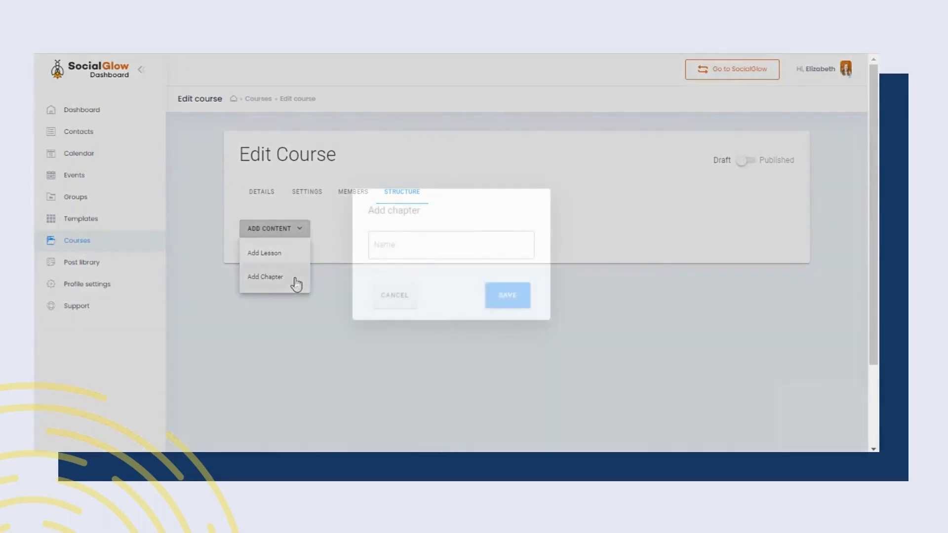
pyautogui.click(394, 248)
pyautogui.write('Educational Benefits')
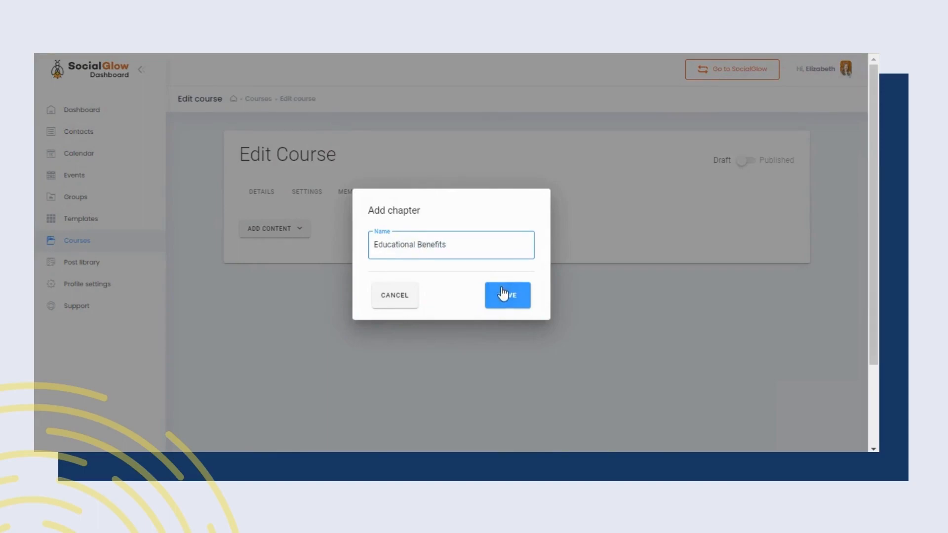
pyautogui.click(503, 295)
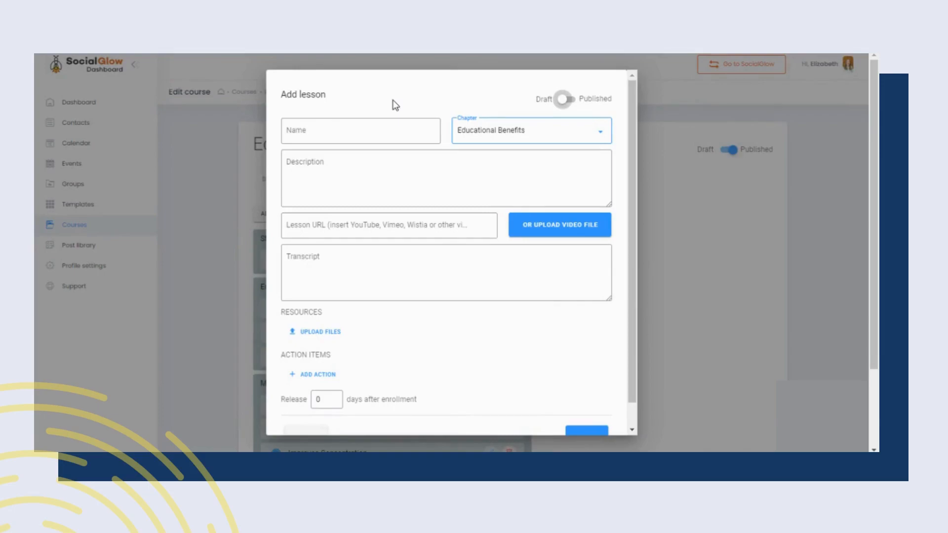
pyautogui.click(390, 126)
pyautogui.write('Impr')
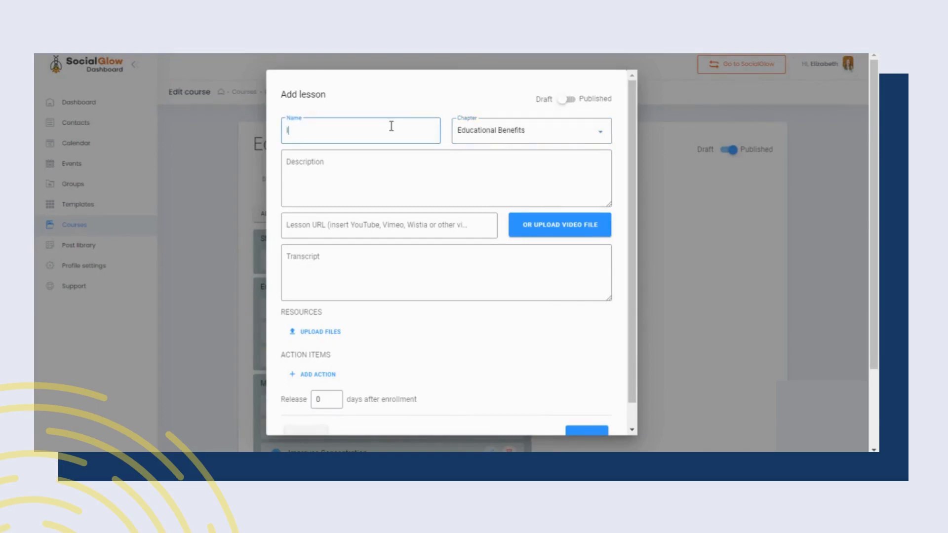
pyautogui.write('oves Vocabulary')
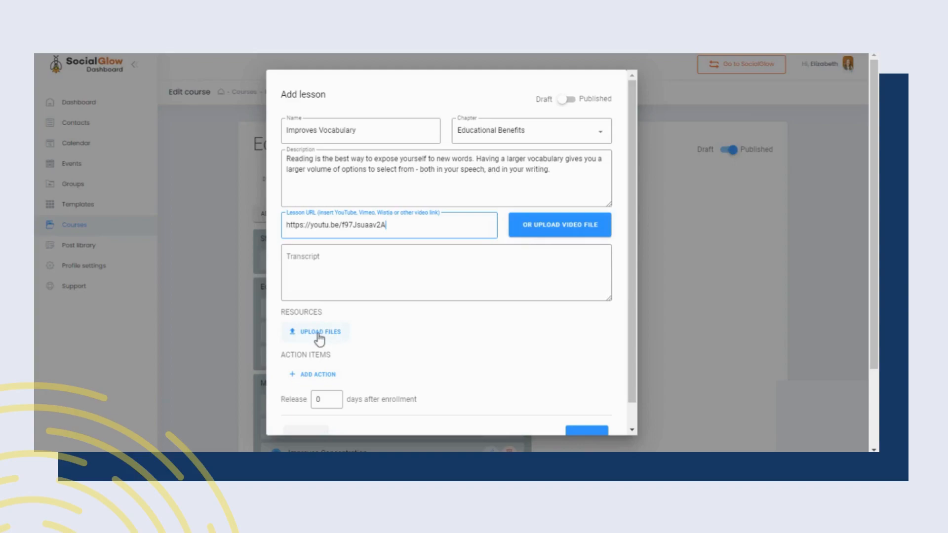
# Add the action item "Read for 5 minutes today" to the lesson
pyautogui.click(326, 378)
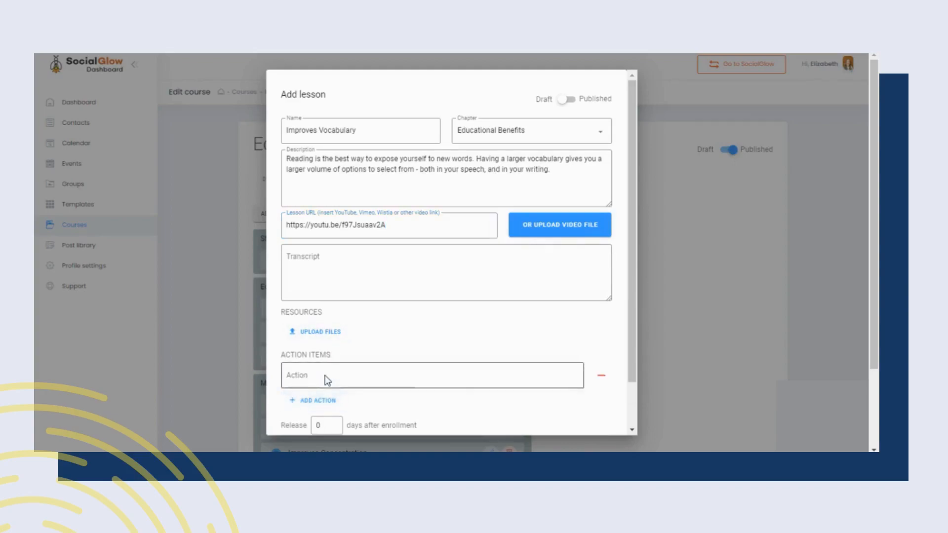
pyautogui.click(322, 374)
pyautogui.write('R')
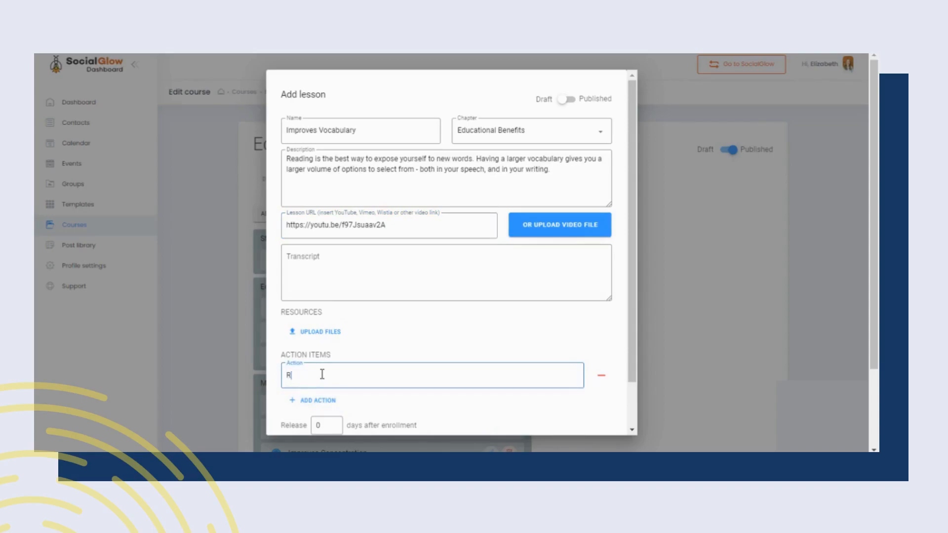
pyautogui.write('ead for 5 minutes today')
# Set the Improves Vocabulary lesson to Published and save it
pyautogui.click(634, 375)
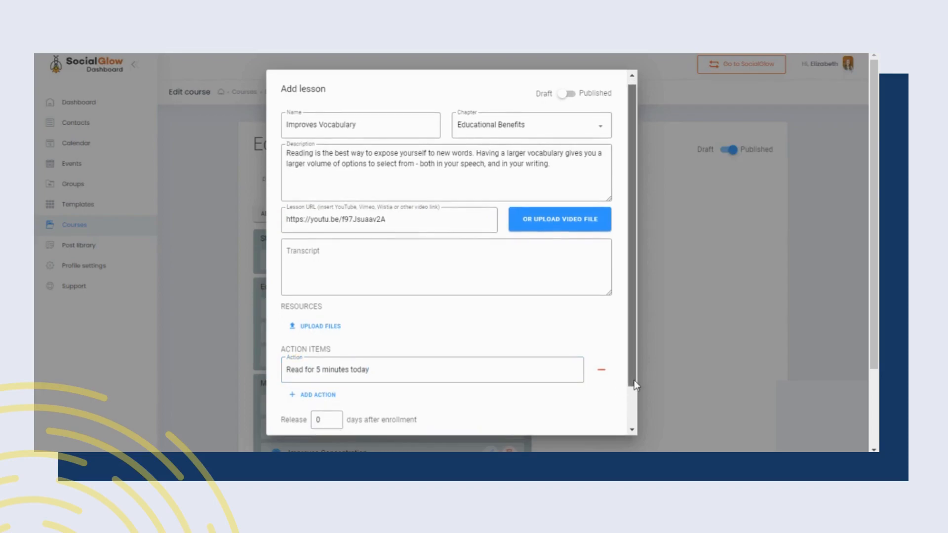
pyautogui.click(564, 101)
pyautogui.moveTo(632, 139); pyautogui.dragTo(630, 227)
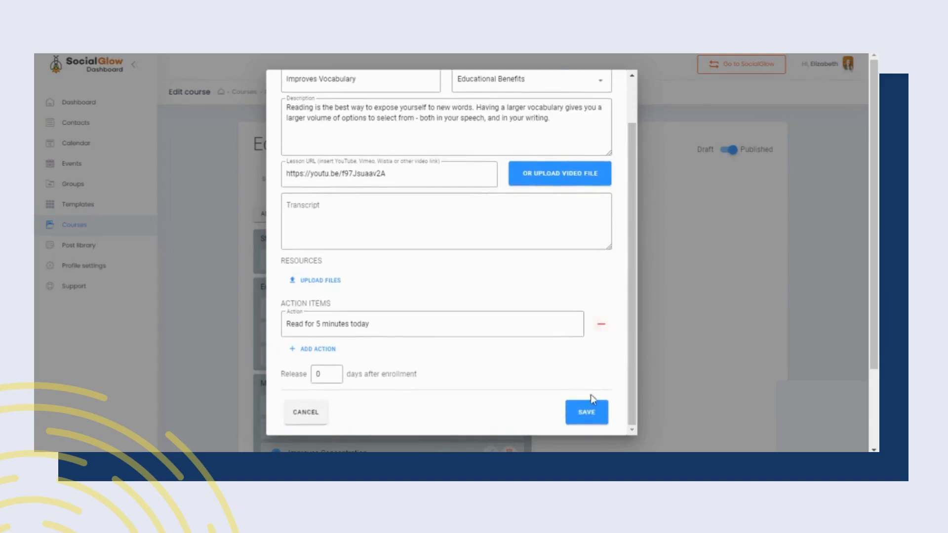
pyautogui.click(602, 416)
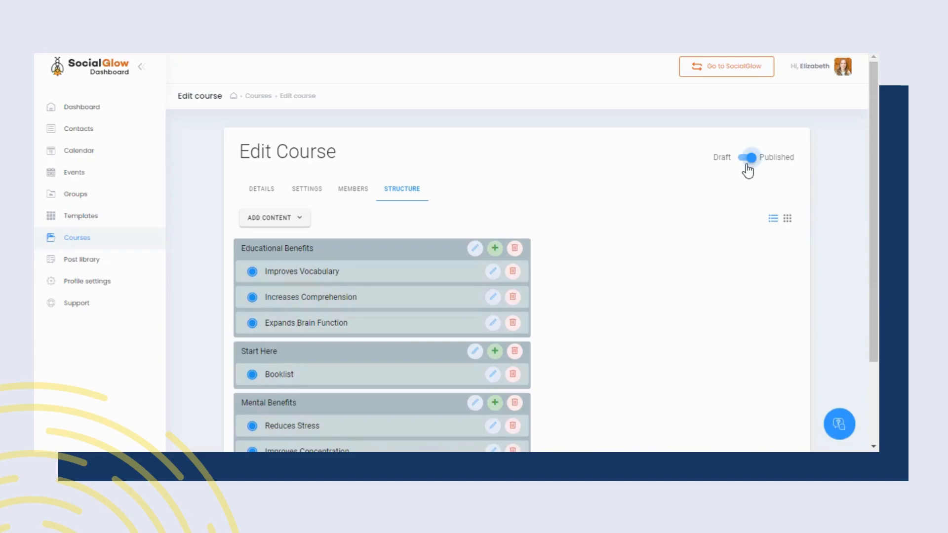
# Unpublish the Booklist lesson in the course structure and publish it again
pyautogui.moveTo(874, 204); pyautogui.dragTo(878, 261)
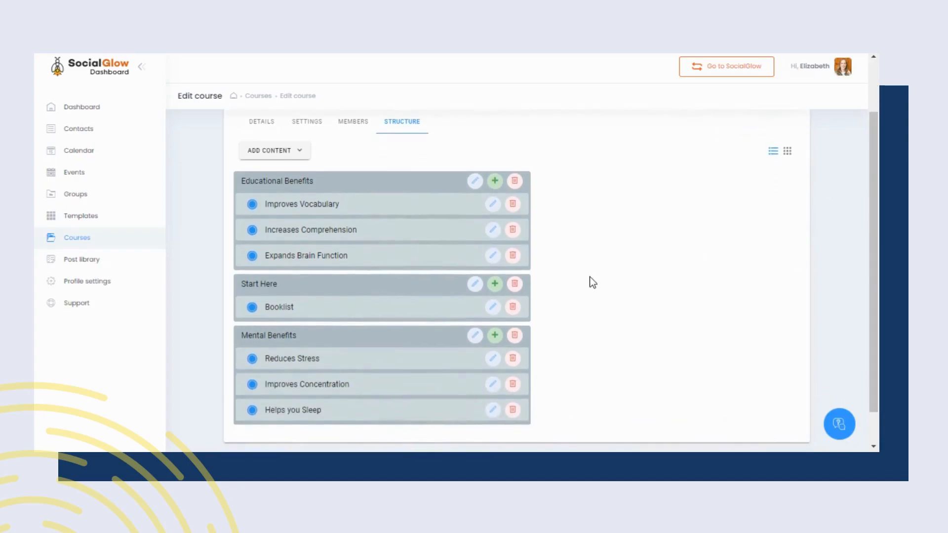
pyautogui.click(251, 307)
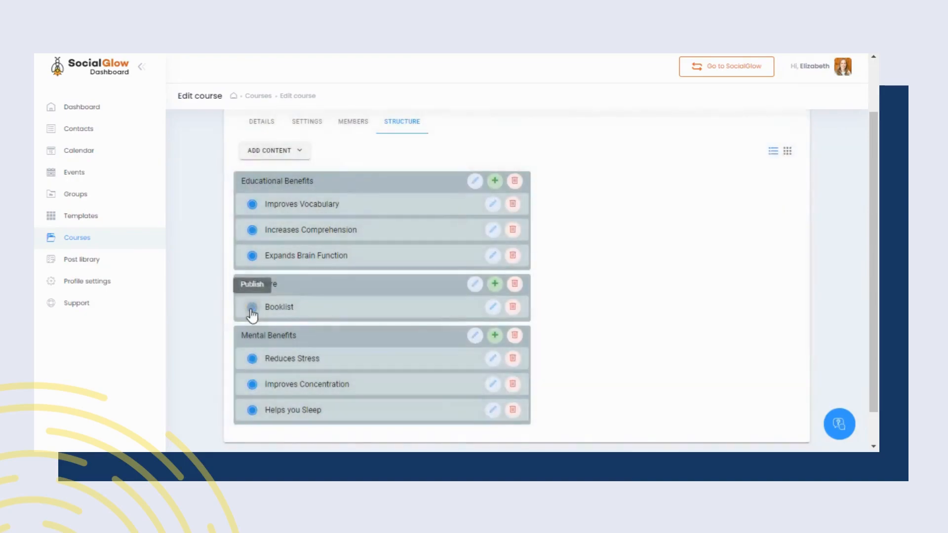
pyautogui.click(253, 309)
# Move the Improves Concentration lesson below Helps you Sleep, and move the Start Here chapter above Educational Benefits
pyautogui.moveTo(357, 383); pyautogui.dragTo(356, 417)
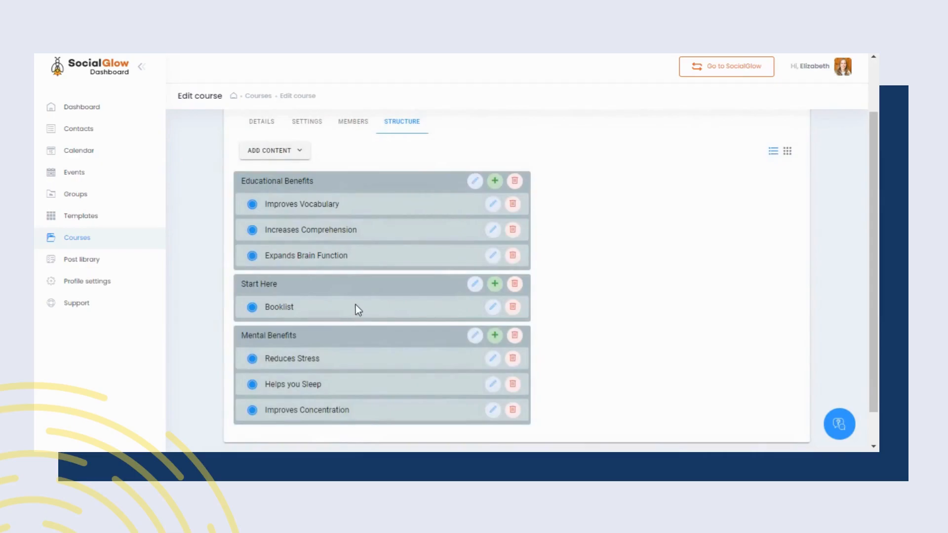
pyautogui.moveTo(366, 288); pyautogui.dragTo(366, 170)
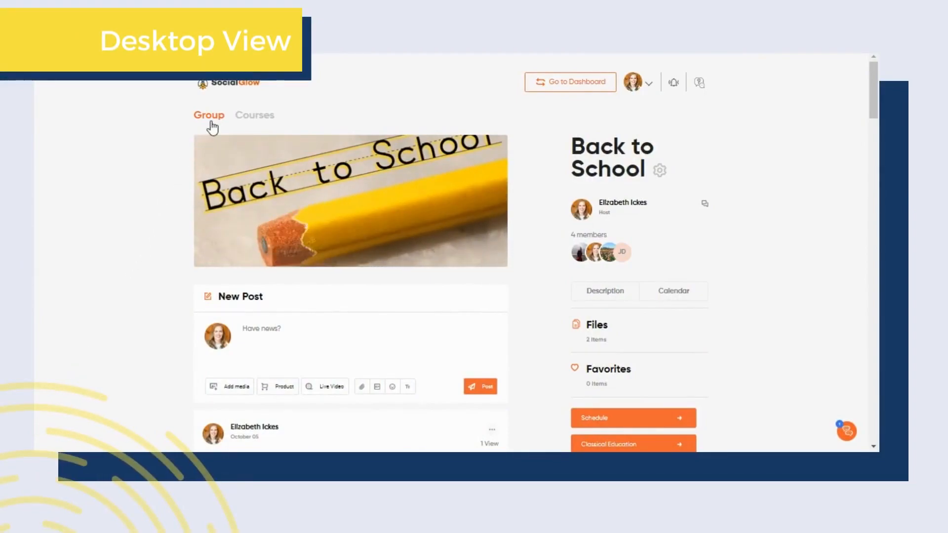
# Open the Benefits of Reading course from the Back to School group and tick off the Booklist lesson's action item
pyautogui.click(252, 120)
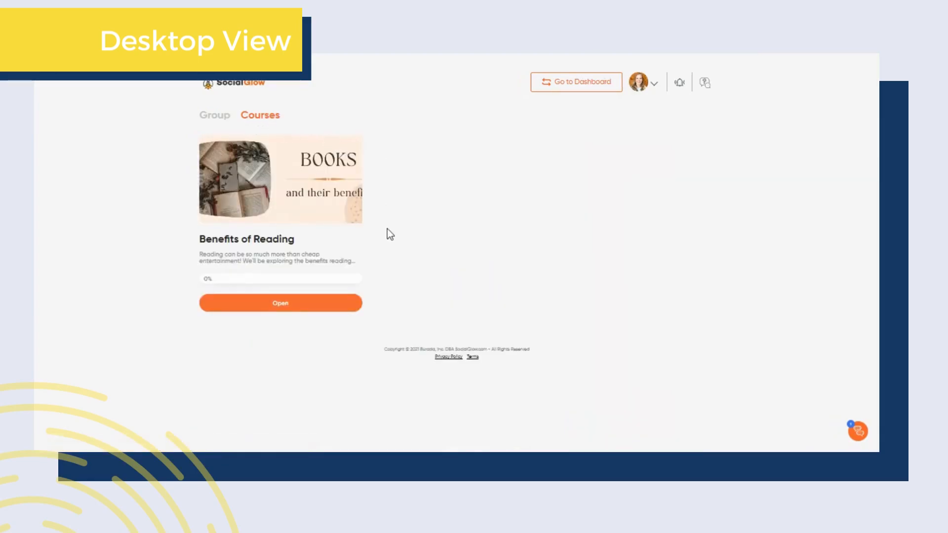
pyautogui.click(358, 305)
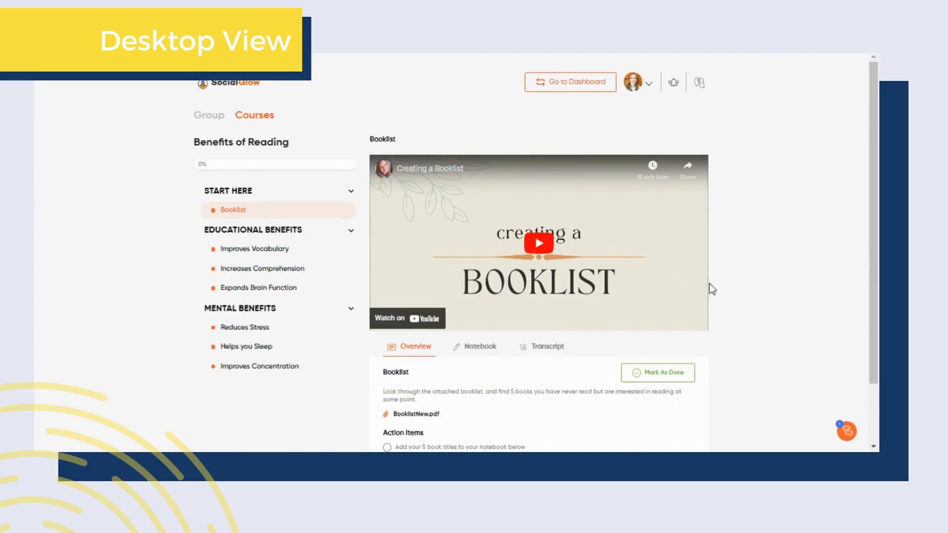
pyautogui.scroll(-1, 878, 275)
pyautogui.scroll(-3, 879, 275)
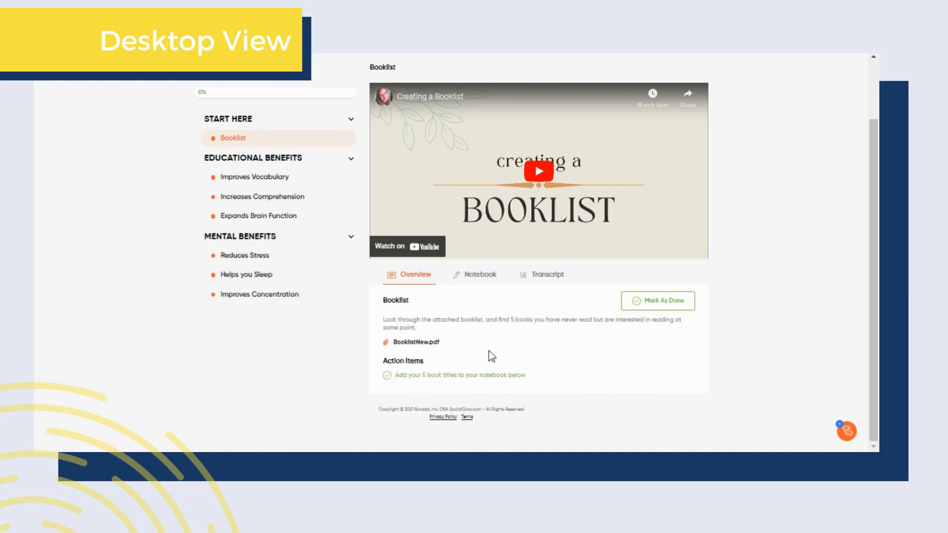
# View the Booklist lesson's notebook and transcript, return to its overview, and mark the lesson as done
pyautogui.click(487, 276)
pyautogui.write('My notes')
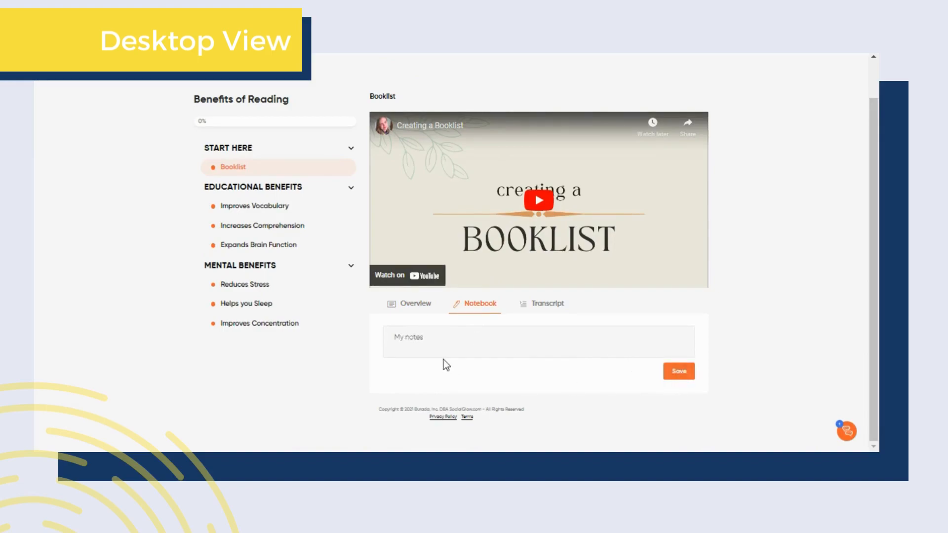
pyautogui.click(544, 307)
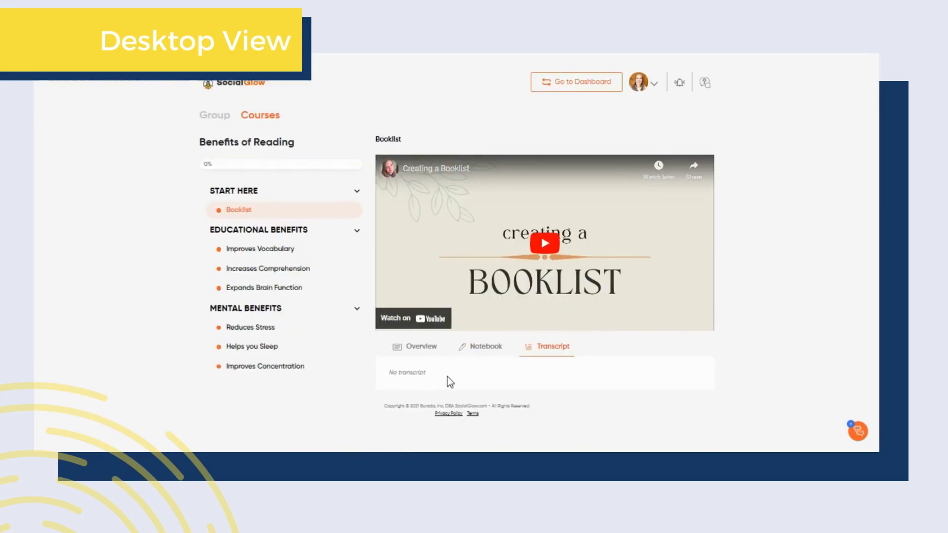
pyautogui.click(430, 353)
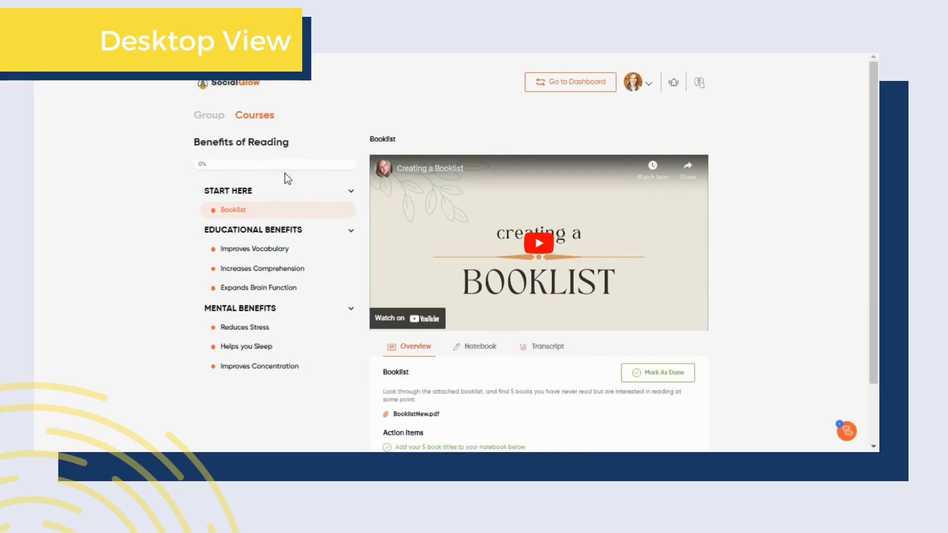
pyautogui.click(643, 385)
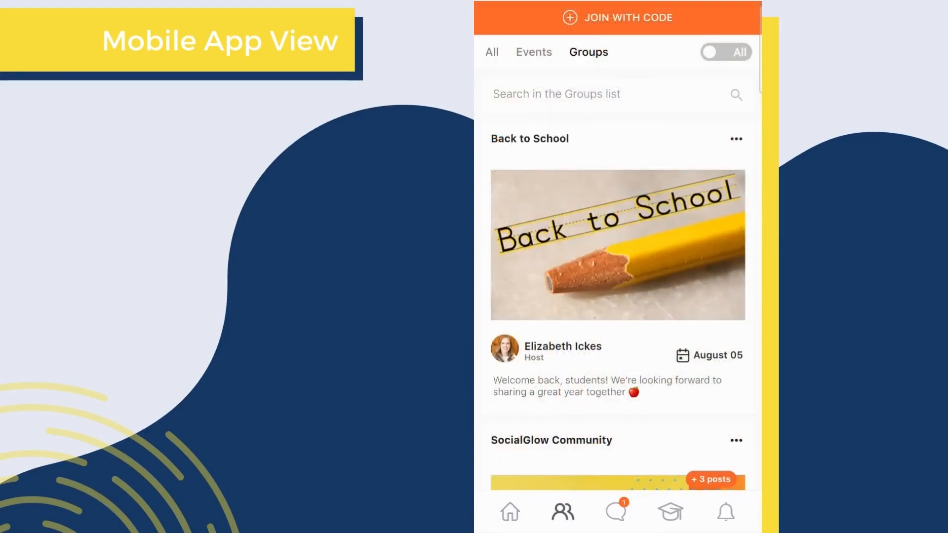
# In the mobile app, open the Benefits of Reading course from the Back to School group
pyautogui.moveTo(664, 424); pyautogui.dragTo(673, 376)
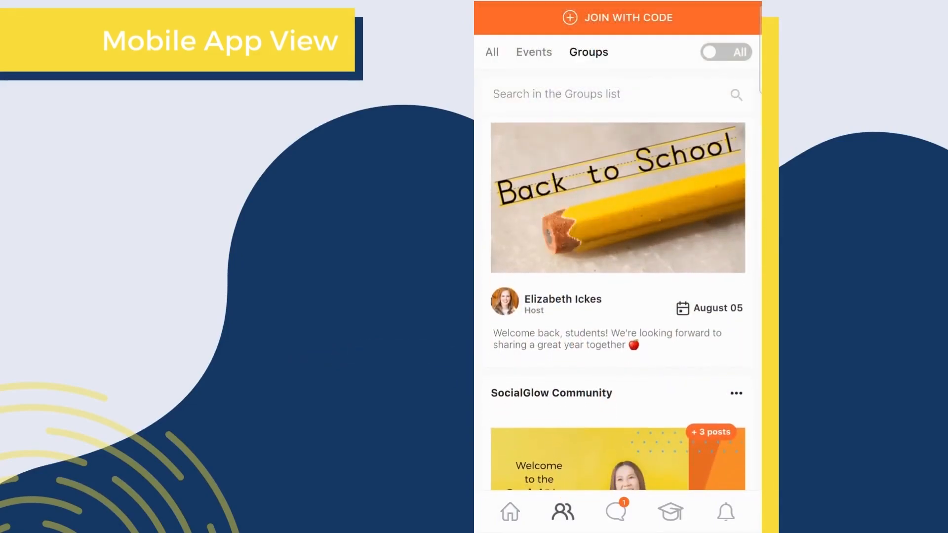
pyautogui.click(674, 238)
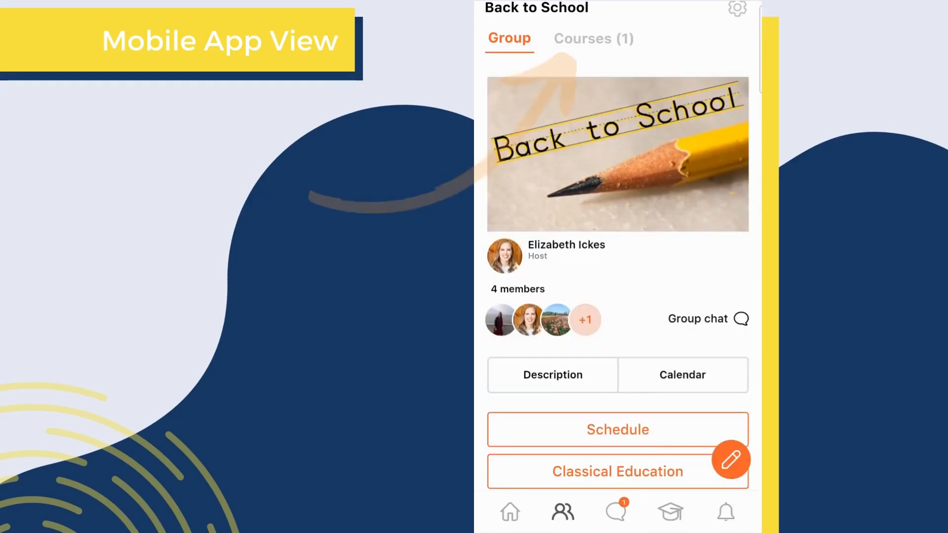
pyautogui.click(595, 38)
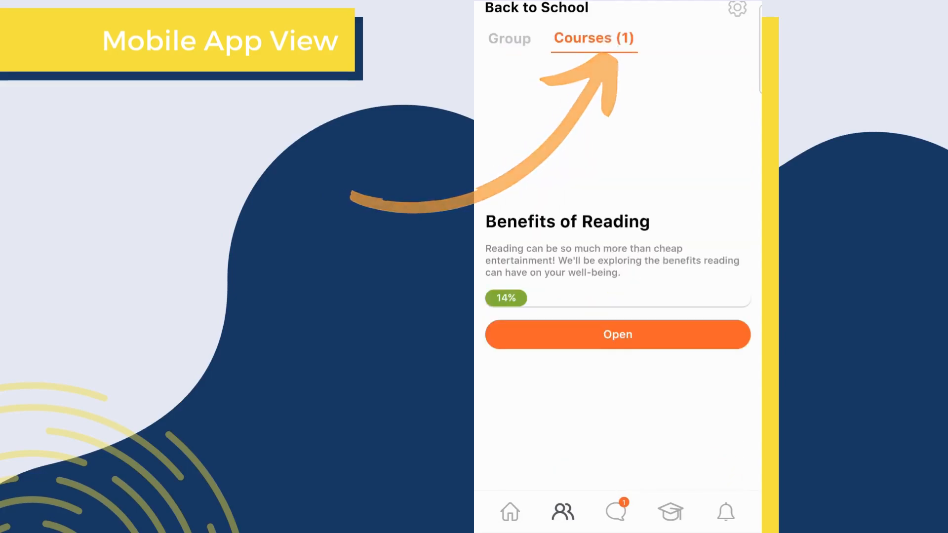
pyautogui.scroll(-3, 680, 362)
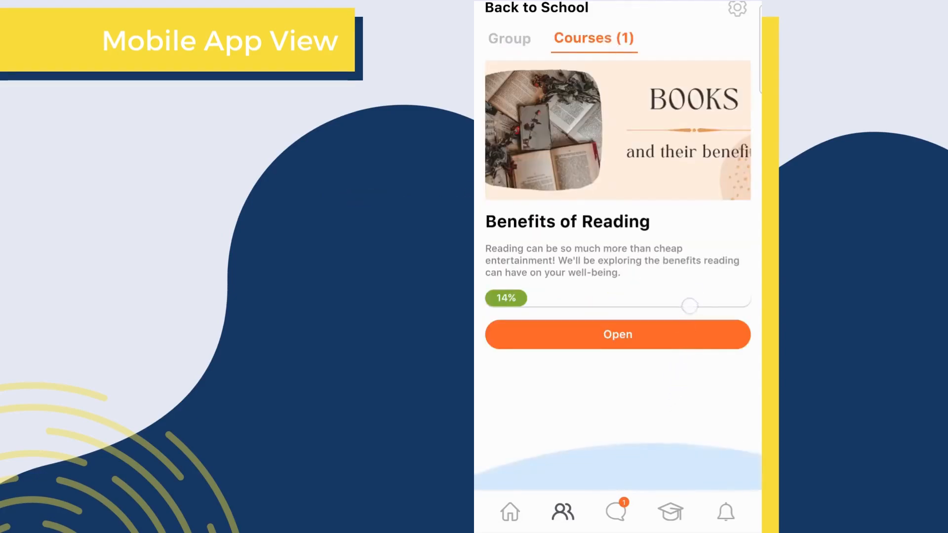
pyautogui.click(657, 339)
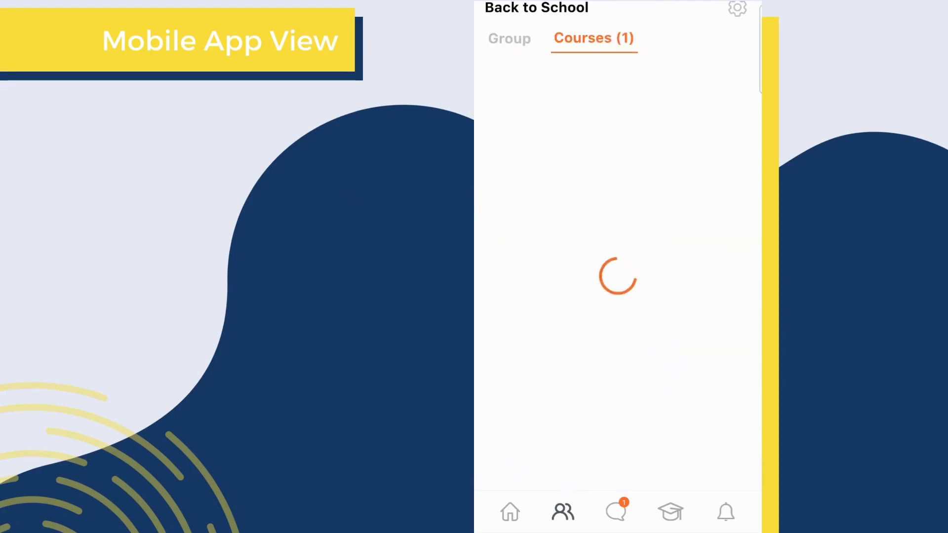